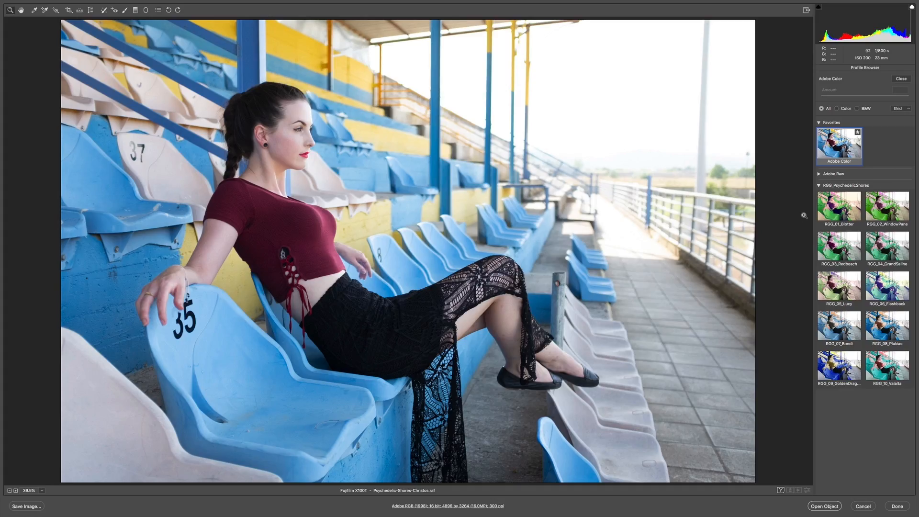
Preview all ten RGG_PsychedelicShores profiles on the stadium photo in sequence, starting with RGG_01_Blotter
left_click(827, 215)
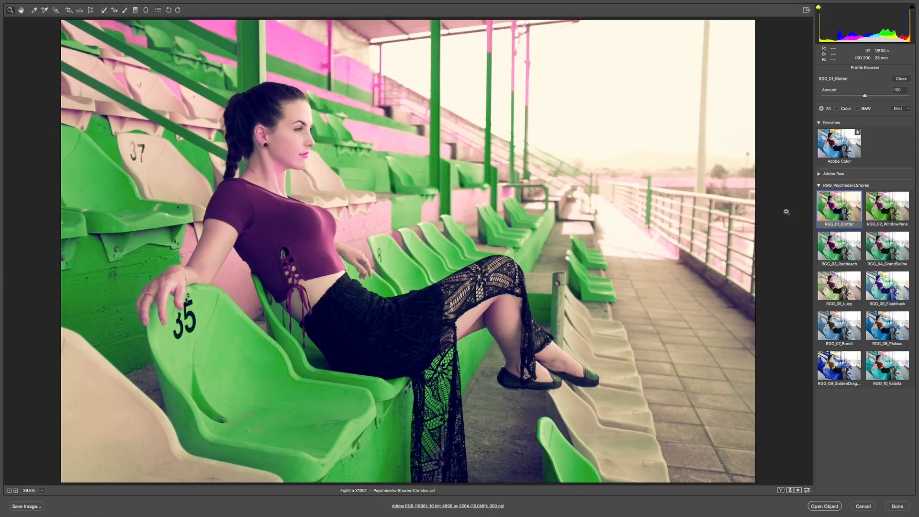
key("Right")
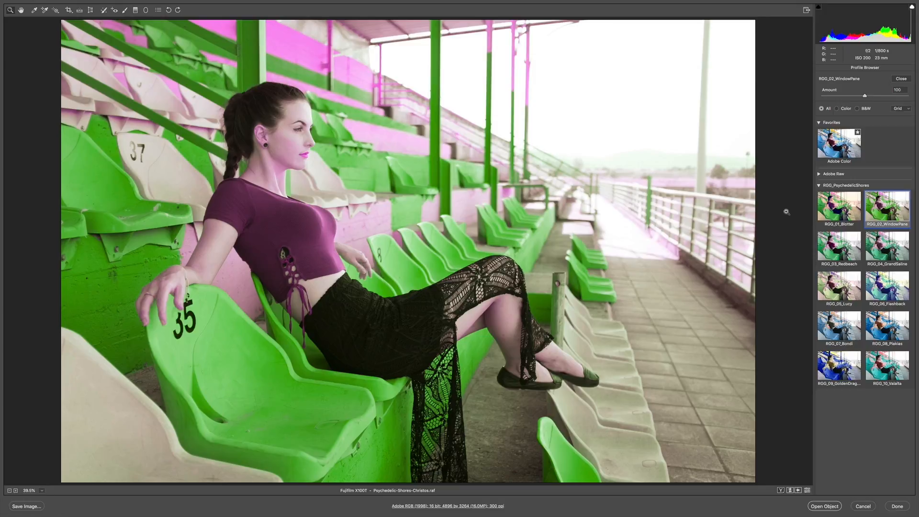
key("Right")
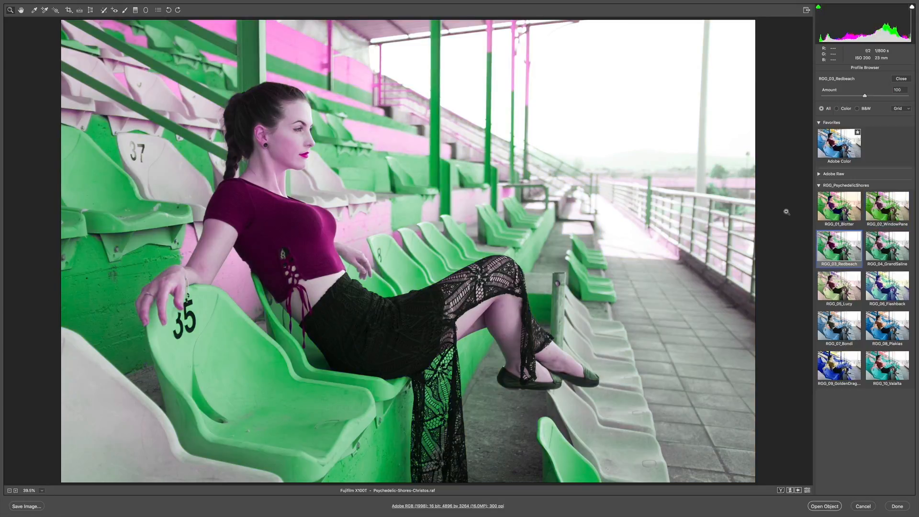
key("Right")
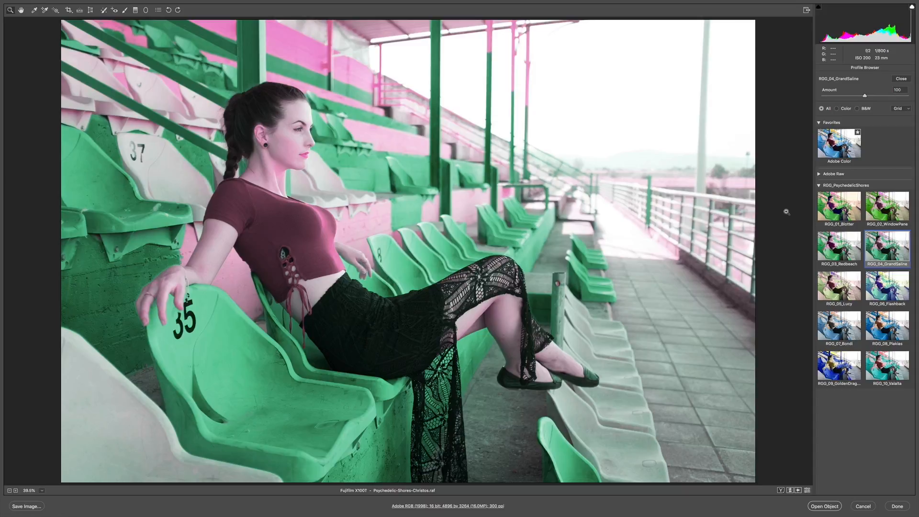
key("Right")
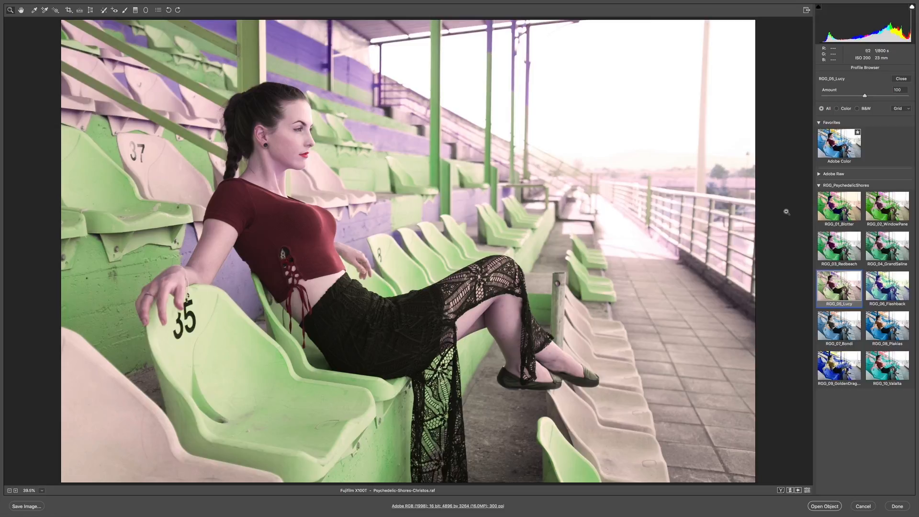
key("Right")
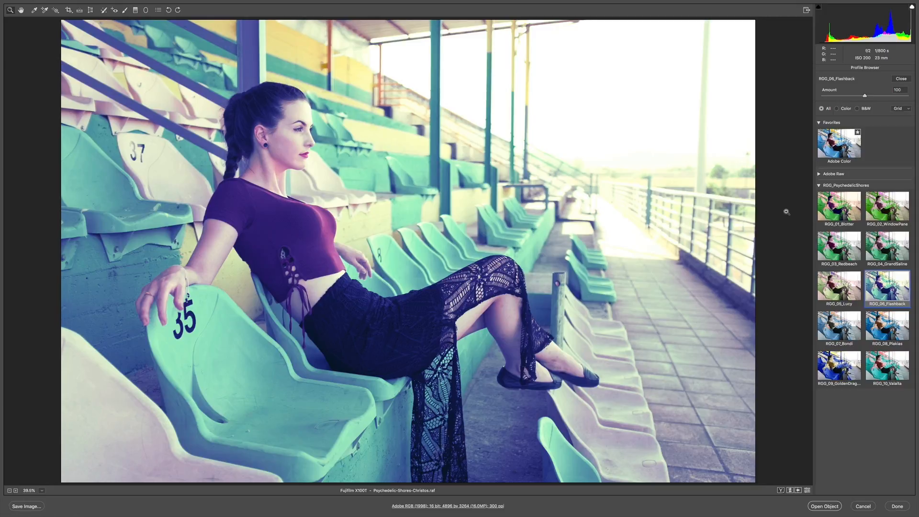
key("Right")
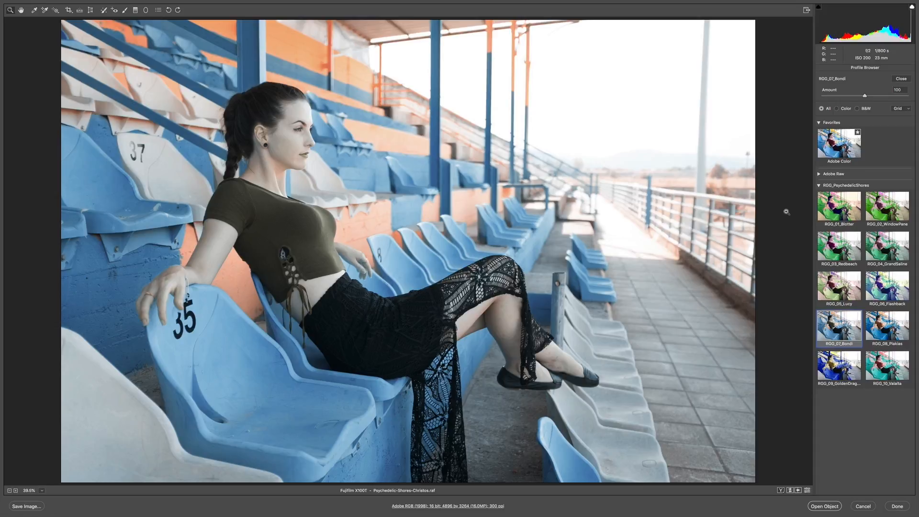
key("Right")
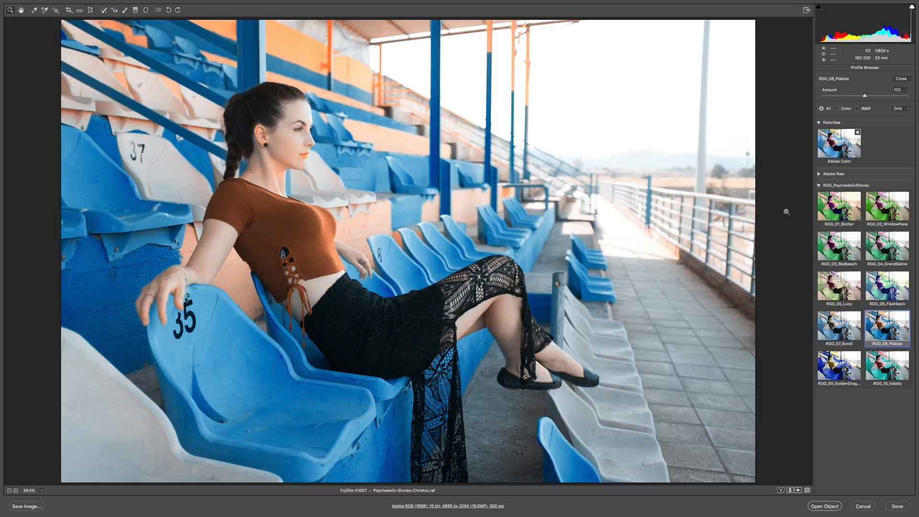
key("Right")
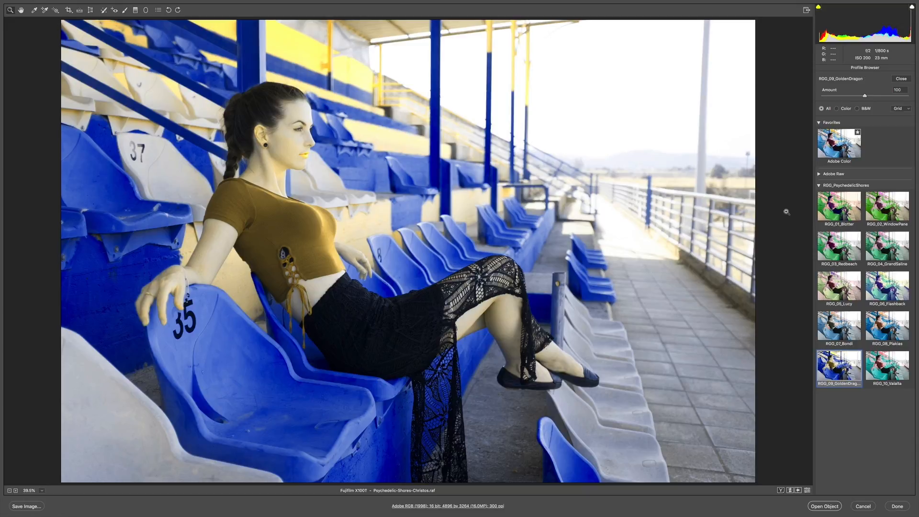
key("Right")
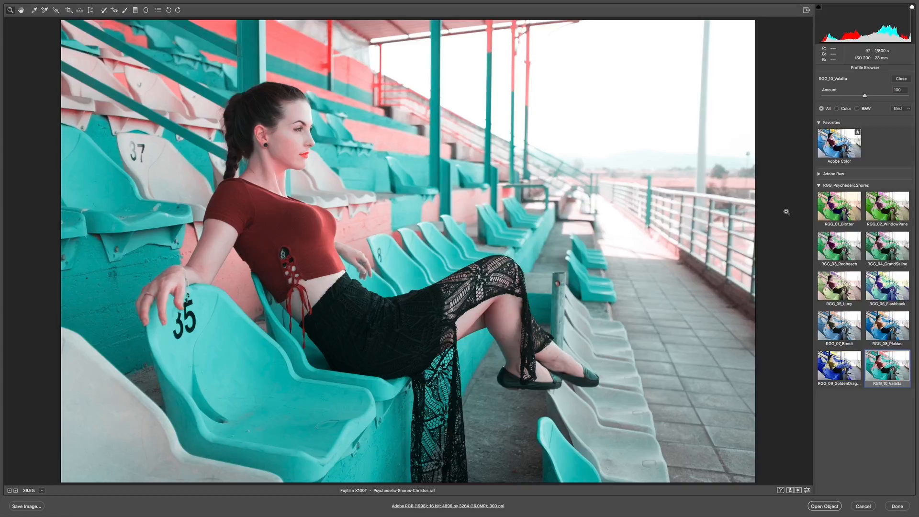
Try the RGG_09_GoldenDragon profile on the stadium photo with a reduced amount
key("Left")
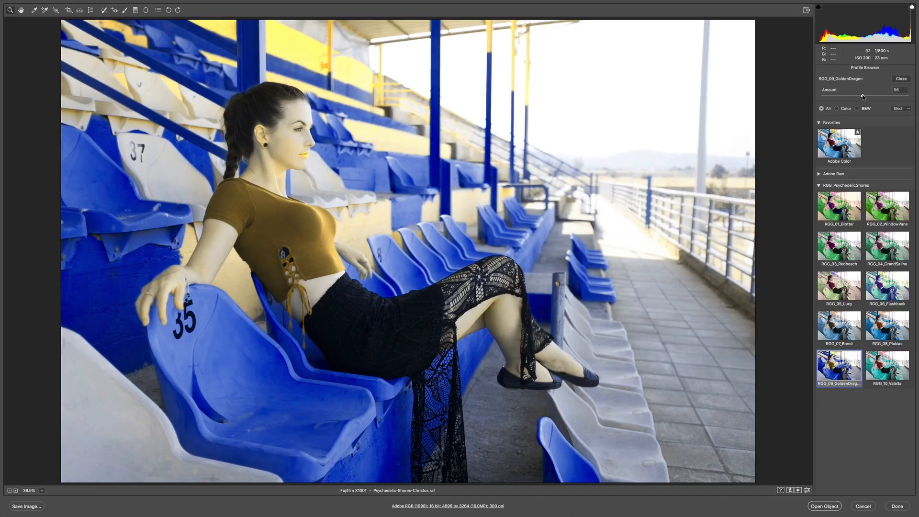
left_click_drag(863, 97, 845, 96)
left_click(846, 95)
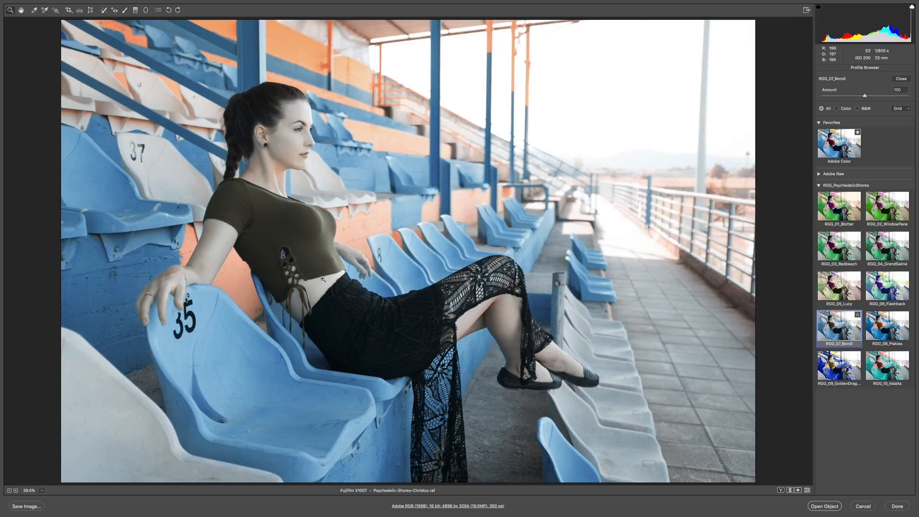
Try the RGG_07_Bondi profile at an amount of 45 and RGG_06_Flashback at 69 on the stadium photo
left_click_drag(865, 96, 842, 96)
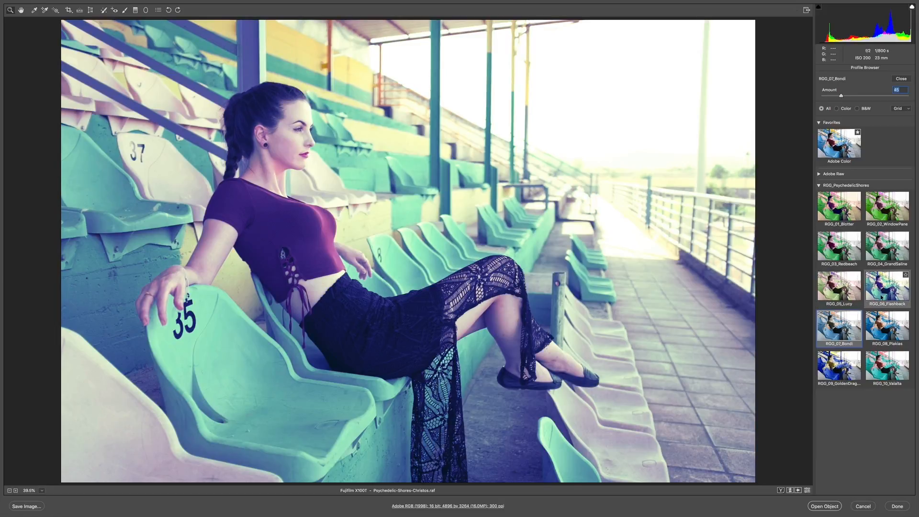
left_click(882, 297)
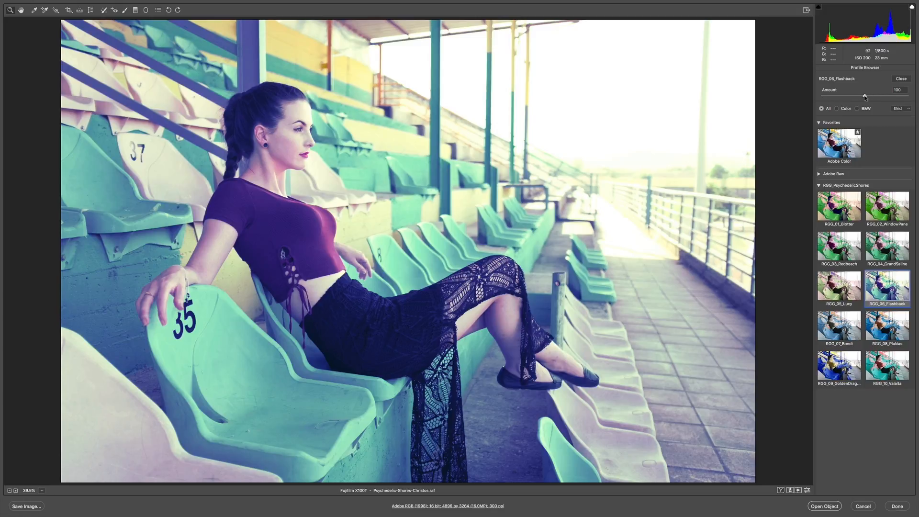
left_click_drag(865, 97, 852, 97)
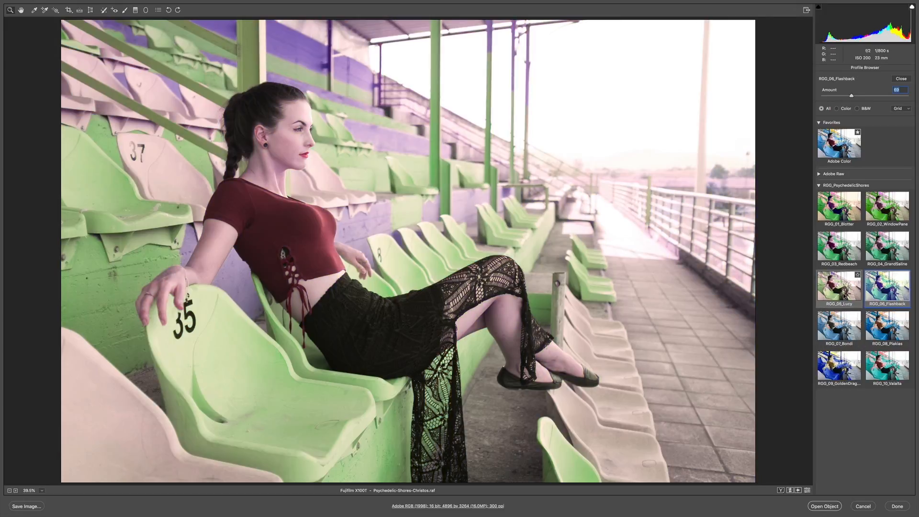
Apply the RGG_08_Plakias profile to the stadium photo and reduce its amount
left_click(887, 325)
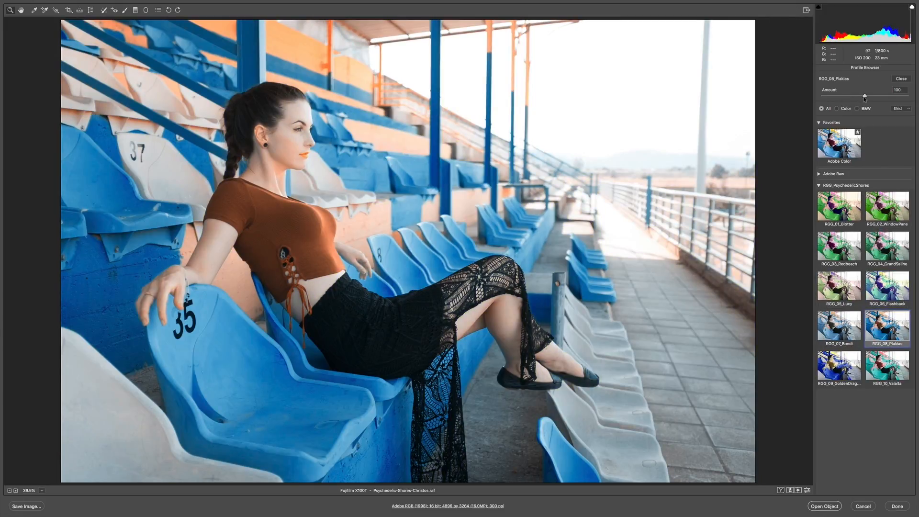
left_click_drag(866, 97, 850, 98)
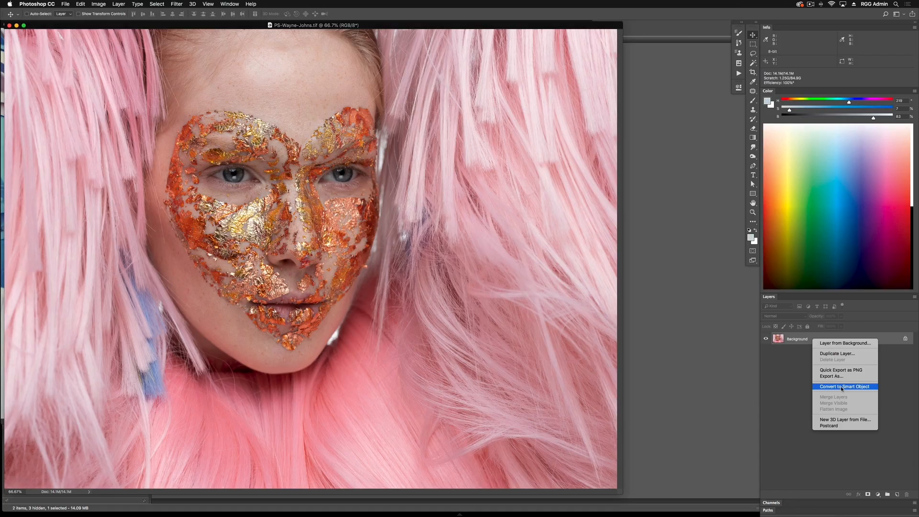
Convert the portrait's Background layer to a smart object and open the RGG_PsychedelicShores profiles in the Camera Raw Filter
left_click(845, 386)
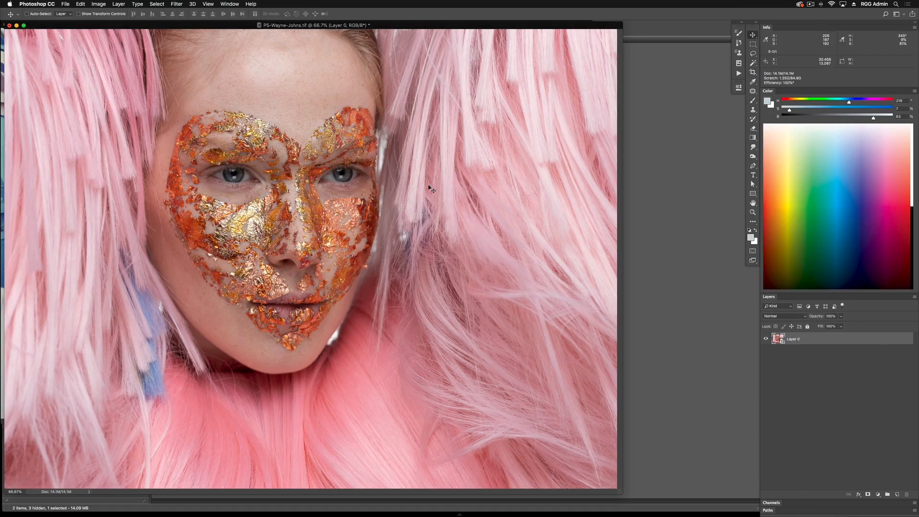
left_click(176, 3)
left_click(206, 48)
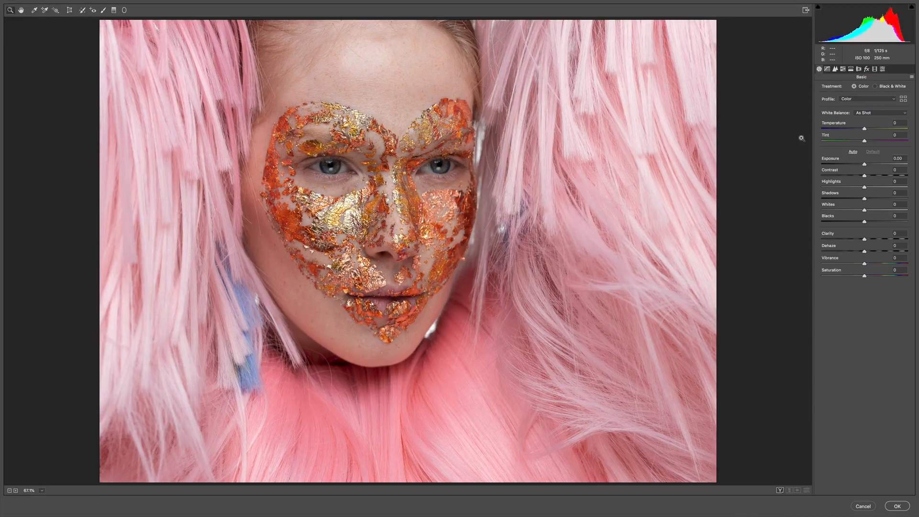
left_click(903, 99)
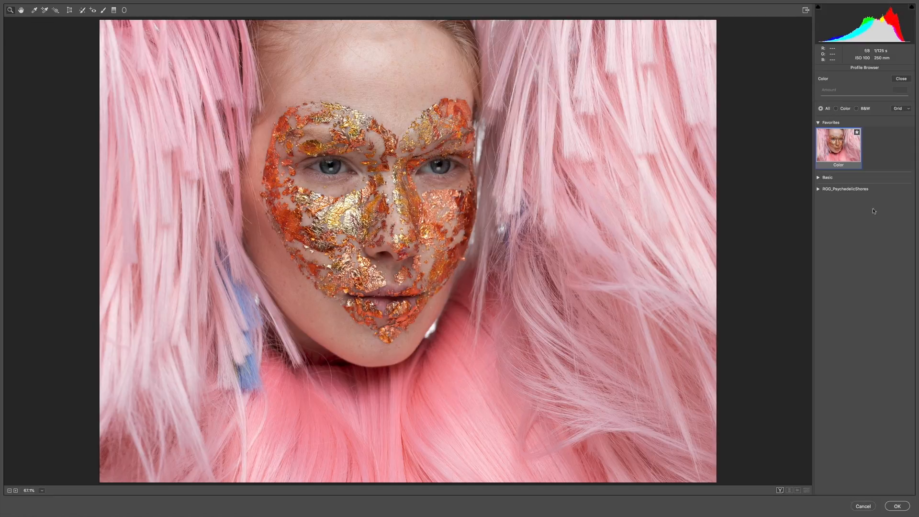
left_click(818, 190)
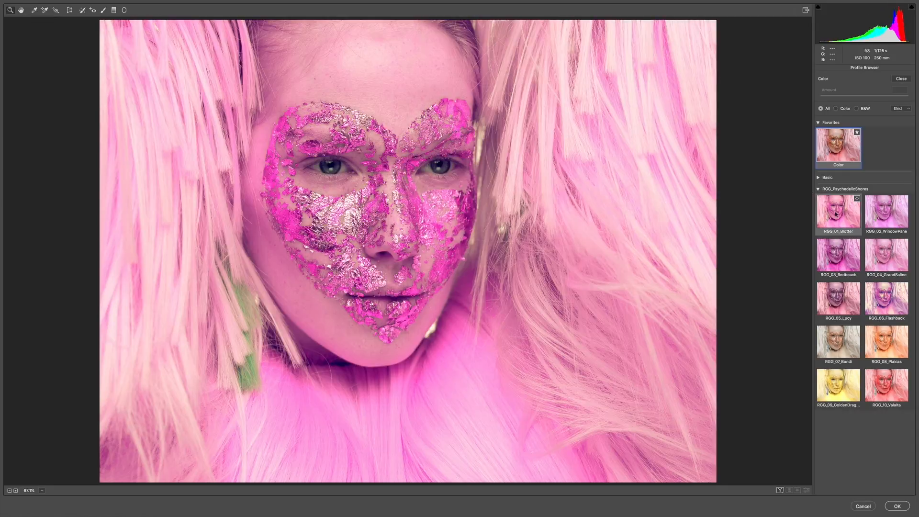
Preview all ten RGG_PsychedelicShores profiles on the portrait in sequence, starting with RGG_01_Blotter
left_click(837, 215)
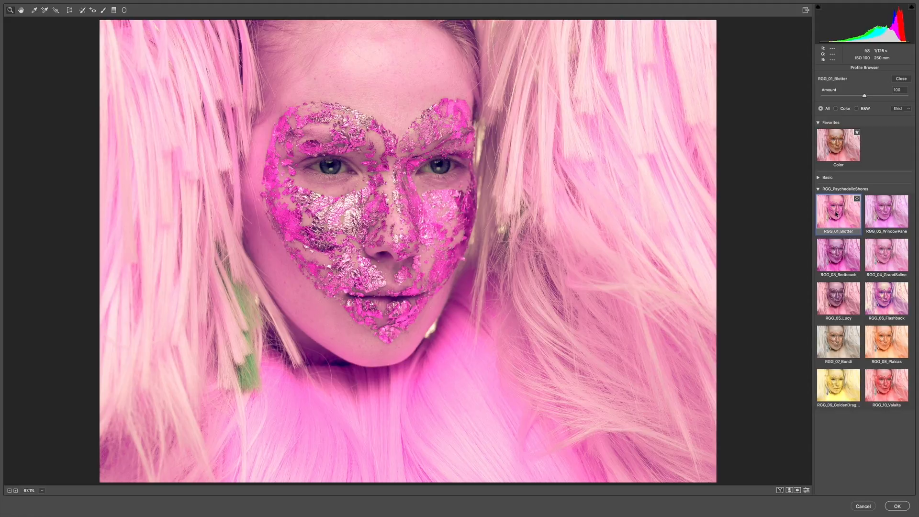
key("Right")
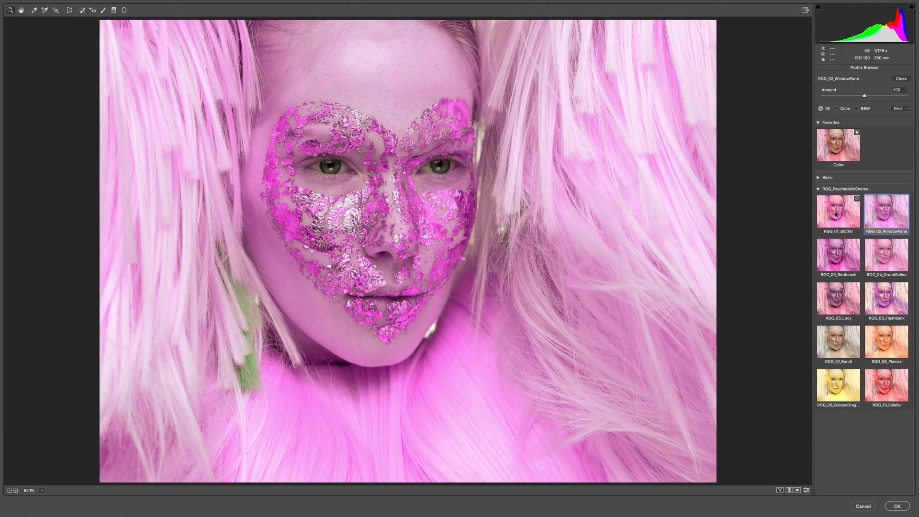
key("Right")
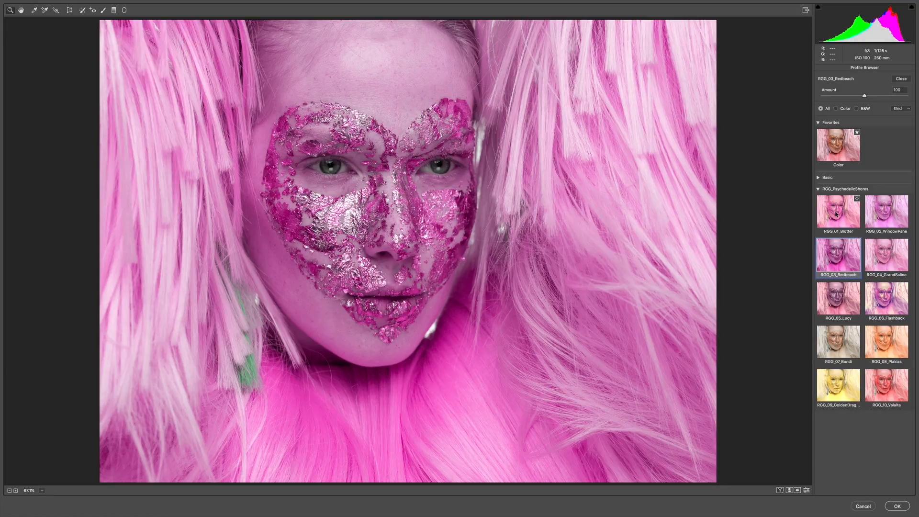
key("Right")
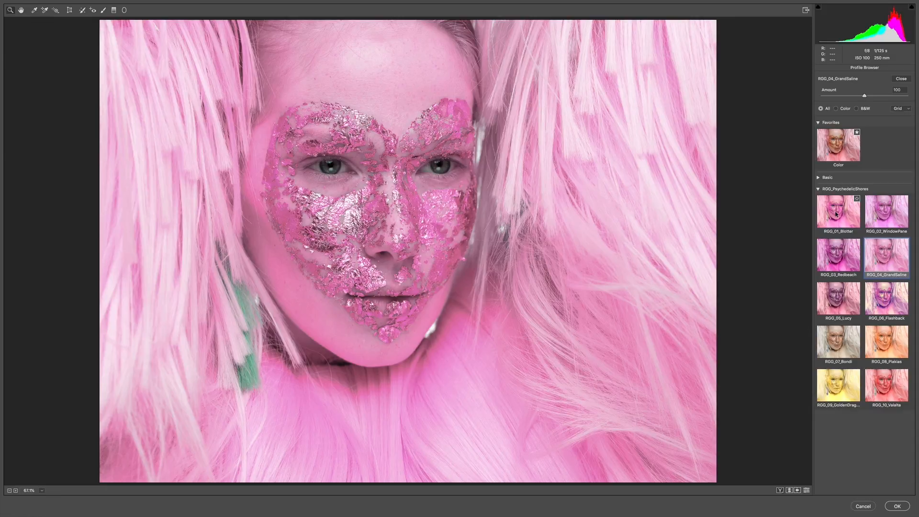
key("Right")
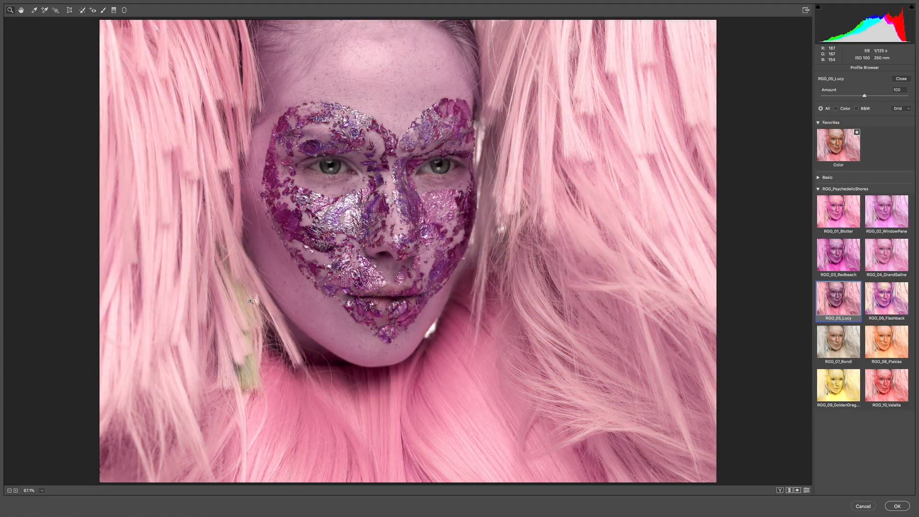
left_click(885, 298)
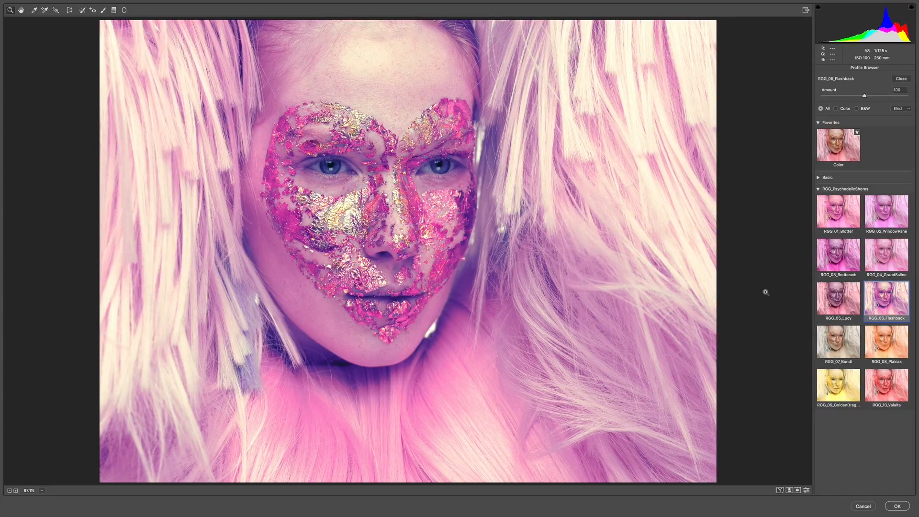
key("Right")
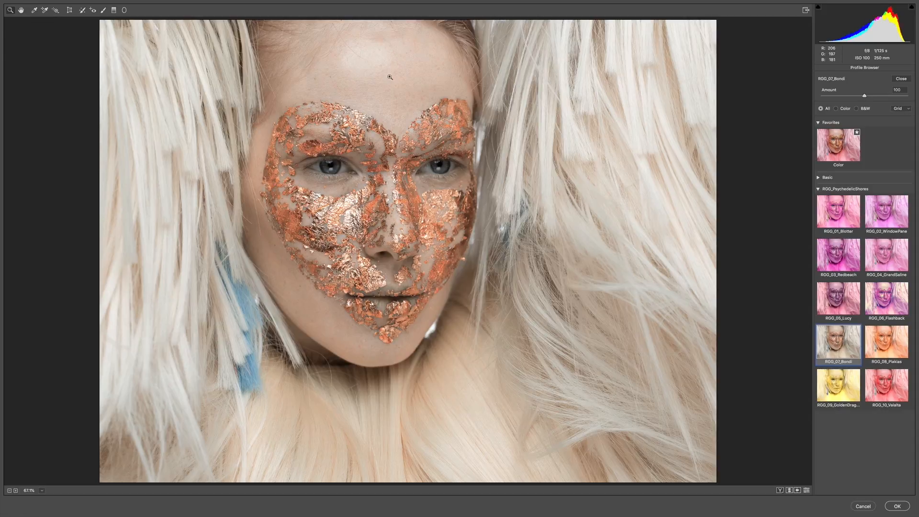
key("Right")
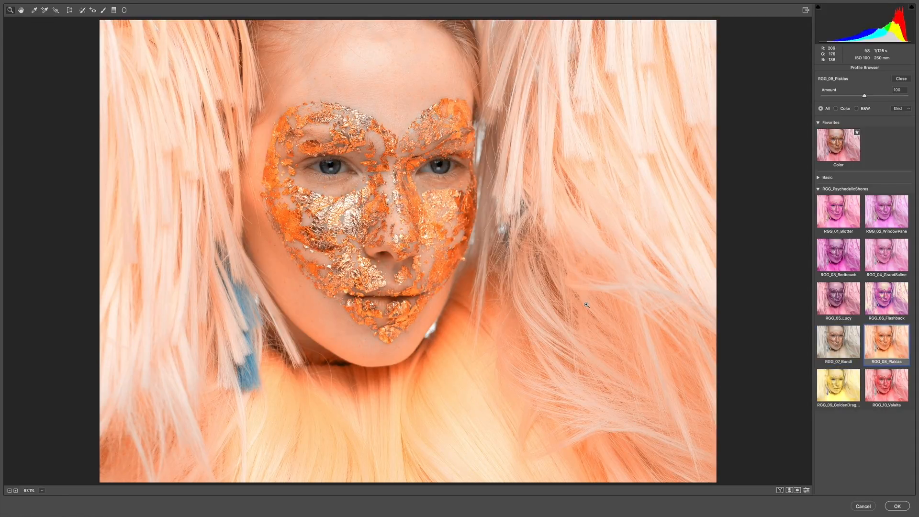
key("Right")
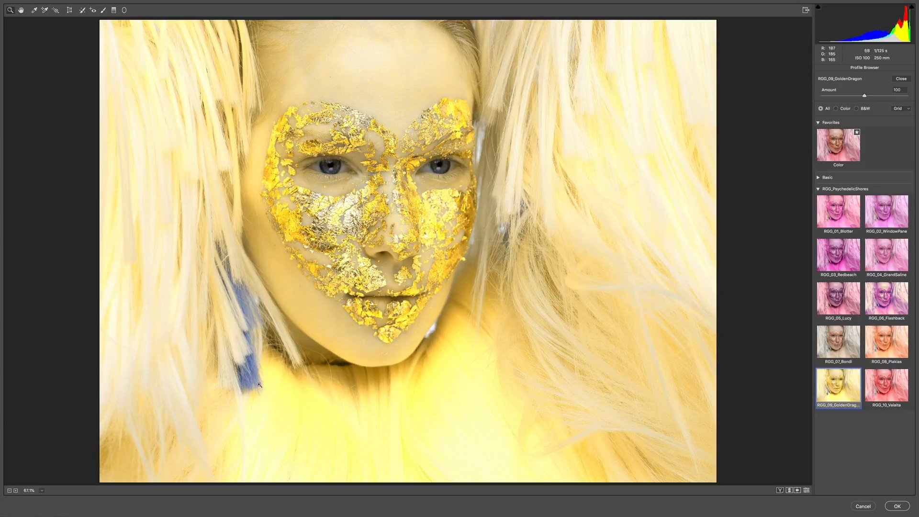
key("Right")
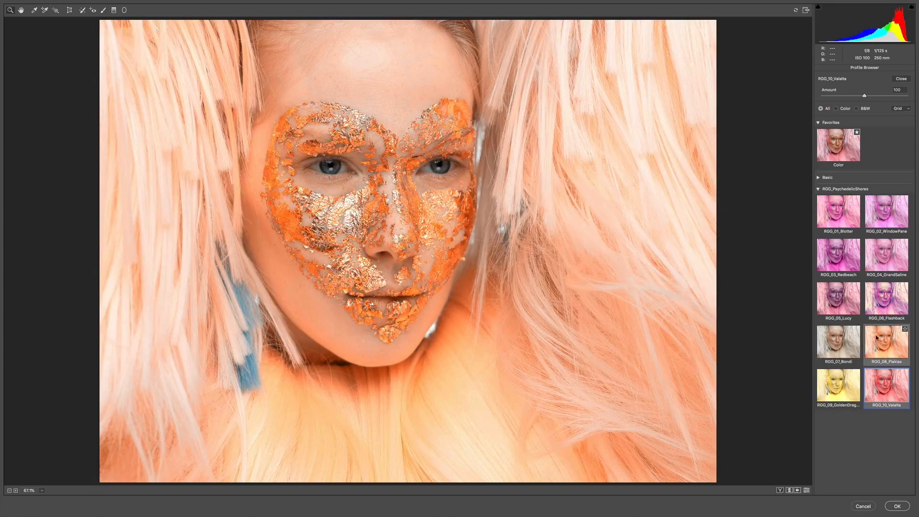
Apply the RGG_08_Plakias profile to the portrait at an amount of 79 and close the profile browser
left_click(887, 340)
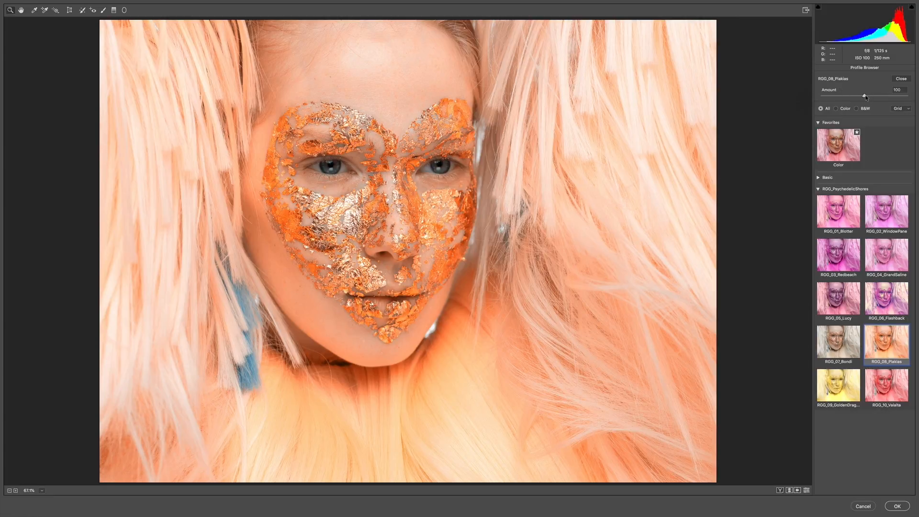
left_click_drag(865, 96, 856, 98)
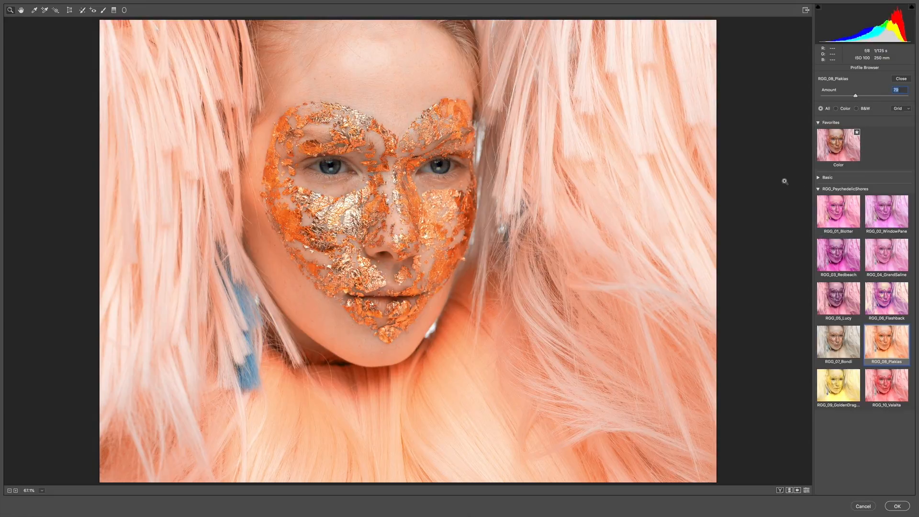
left_click(901, 79)
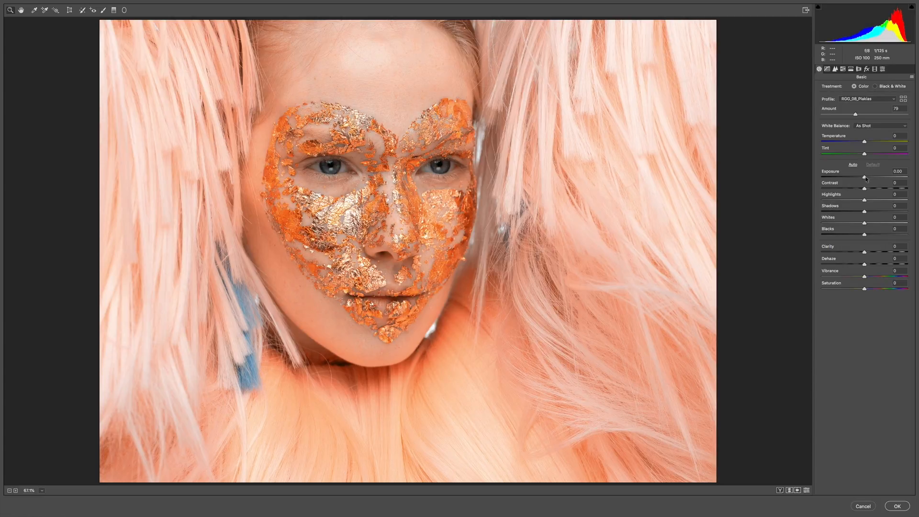
Adjust the portrait's tone with Exposure +0.10, Clarity +23, Whites -39 and Highlights -30
left_click_drag(866, 179, 867, 178)
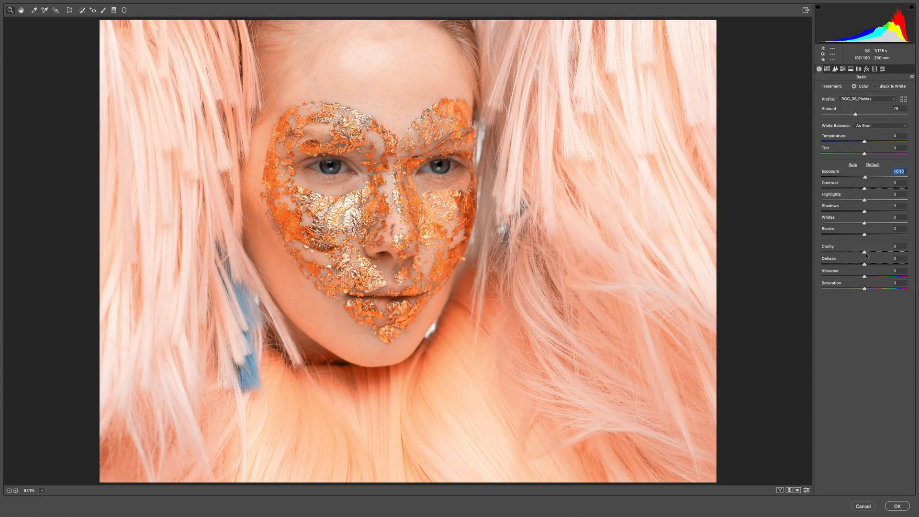
left_click_drag(865, 254, 876, 254)
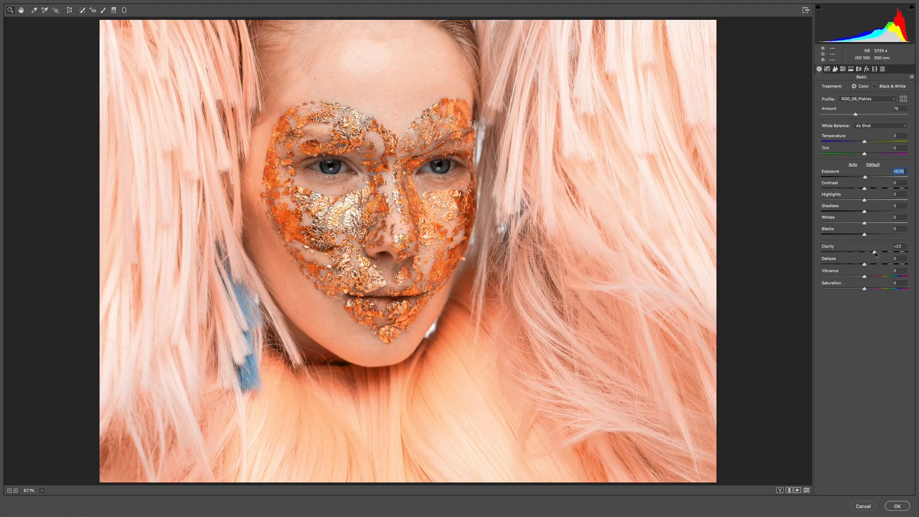
left_click_drag(876, 254, 876, 255)
left_click_drag(864, 223, 853, 202)
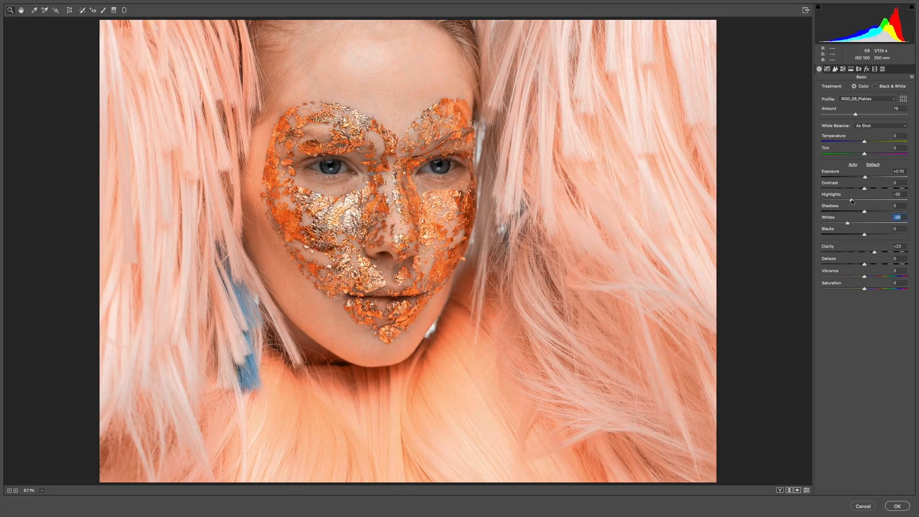
left_click_drag(852, 202, 852, 201)
Warm the portrait's white balance to Temperature +11 and shift the Tint very slightly toward green
mouse_move(865, 143)
left_mouse_down()
mouse_move(856, 142)
mouse_move(871, 143)
left_mouse_up()
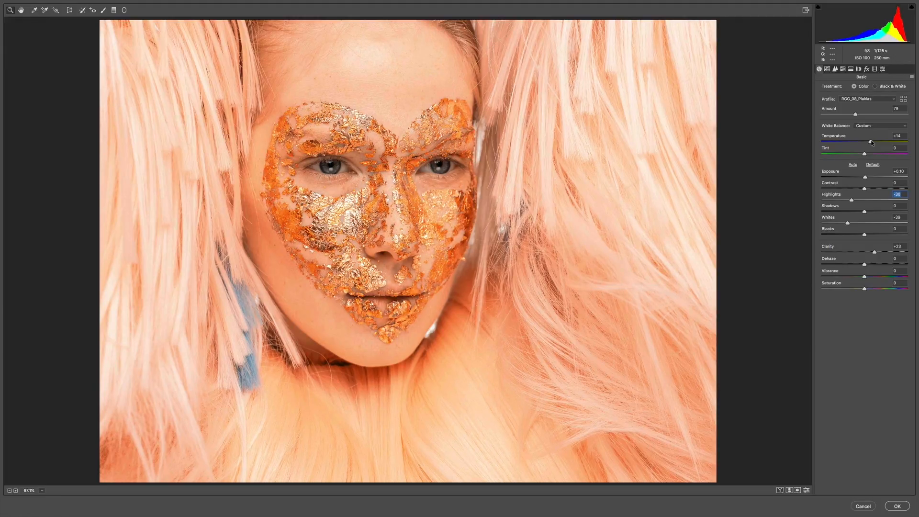
left_click_drag(872, 142, 869, 142)
mouse_move(859, 154)
left_mouse_down()
mouse_move(886, 154)
mouse_move(874, 155)
left_mouse_up()
left_click_drag(867, 155, 863, 155)
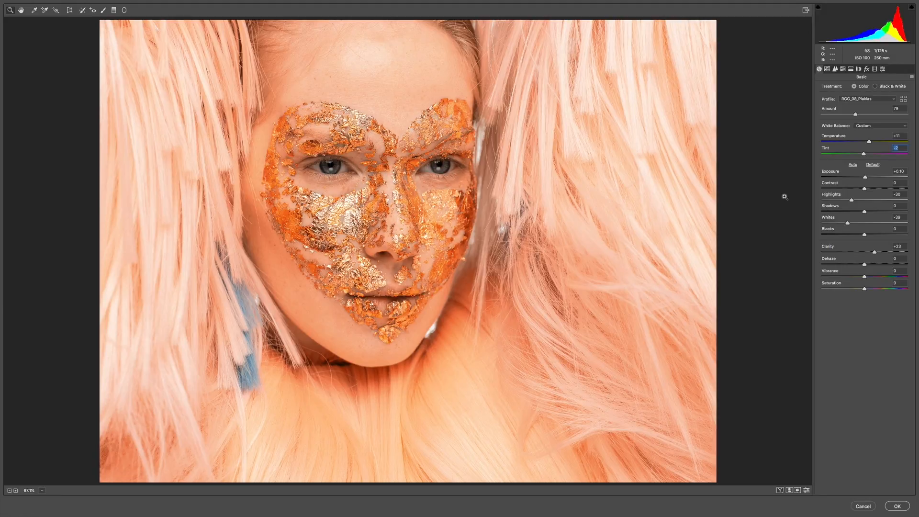